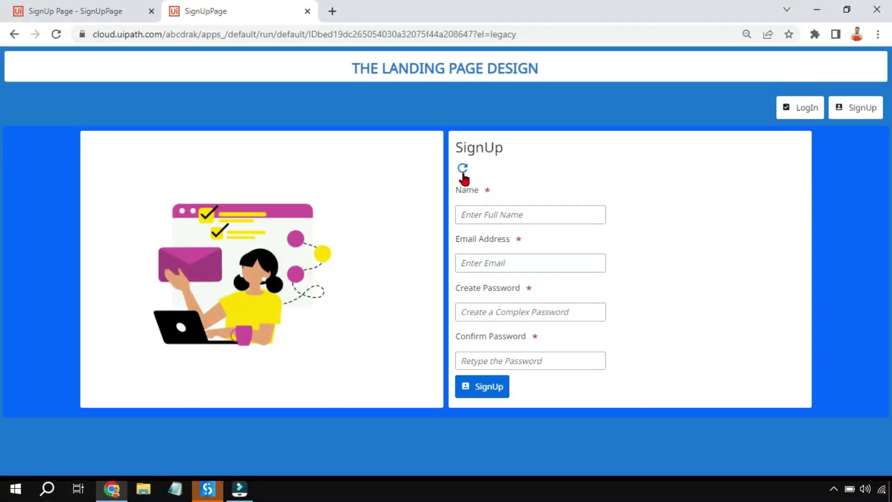
Use the refresh icon above Name in the preview to return from SignUp to the LogIn form
click(463, 171)
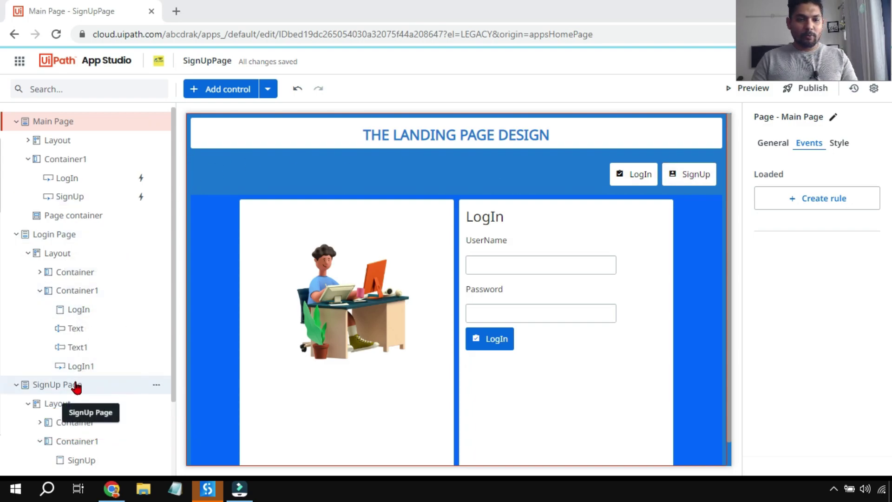
On SignUp Page, place the Refresh icon, found by searching 'refresh', under the SignUp title
click(76, 388)
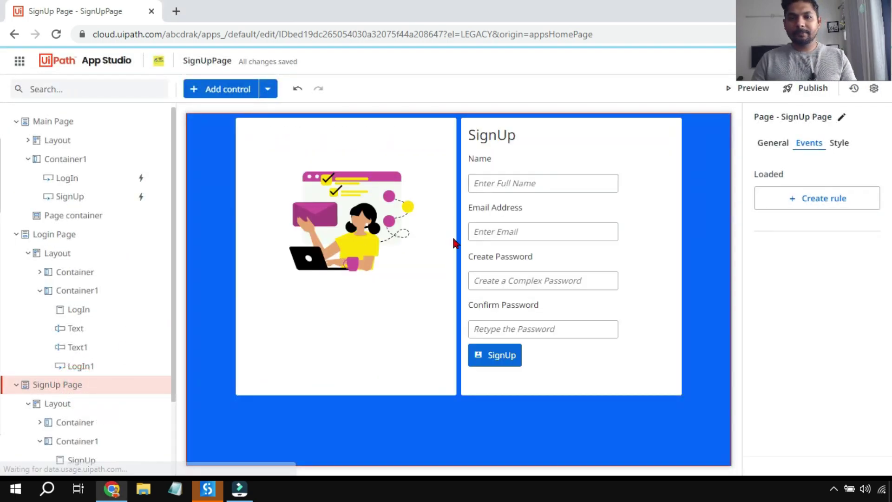
click(213, 92)
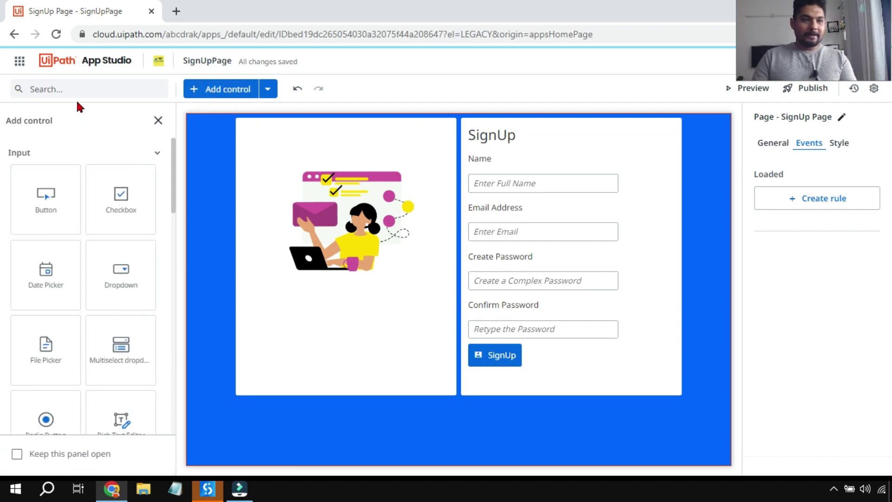
click(53, 90)
text(refre)
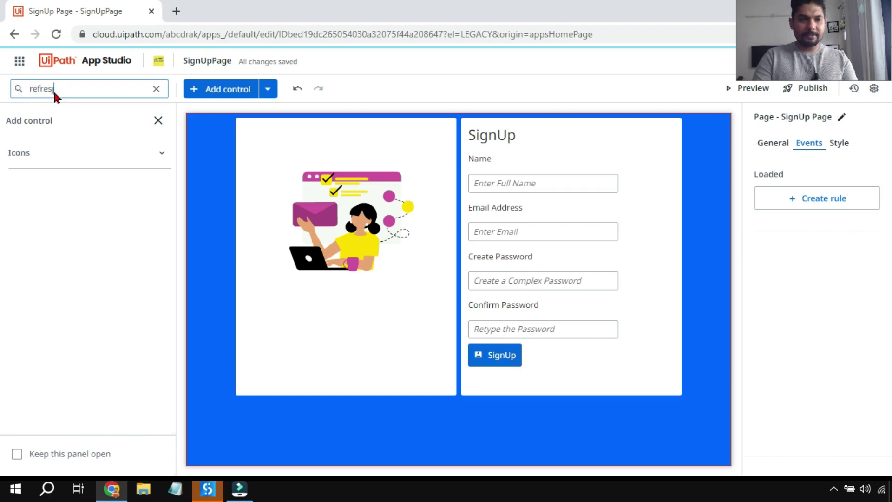
text(s)
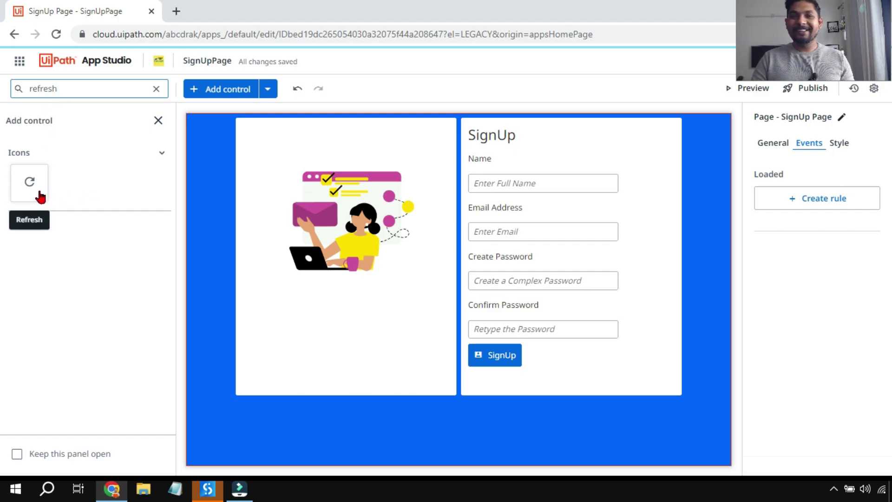
drag(29, 189, 474, 148)
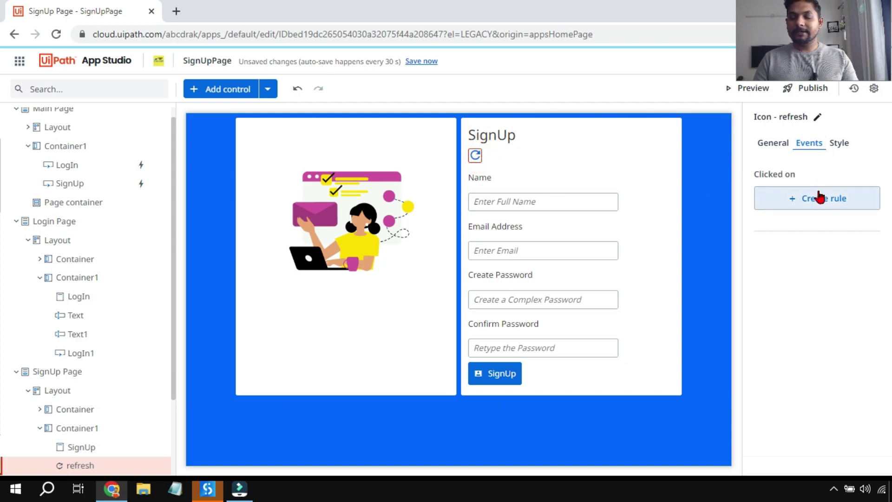
Create a rule for the refresh icon's Clicked on event
click(821, 200)
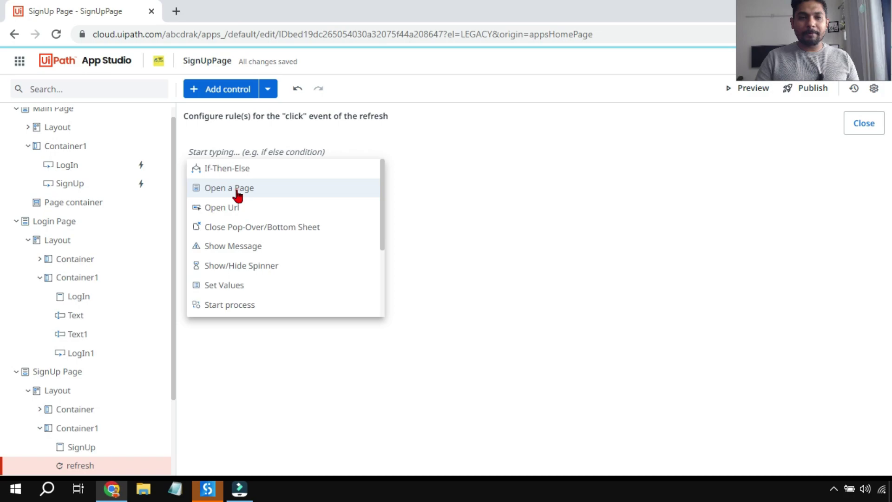
Give the refresh icon's click rule an Open a Page action targeting Main Page
click(237, 194)
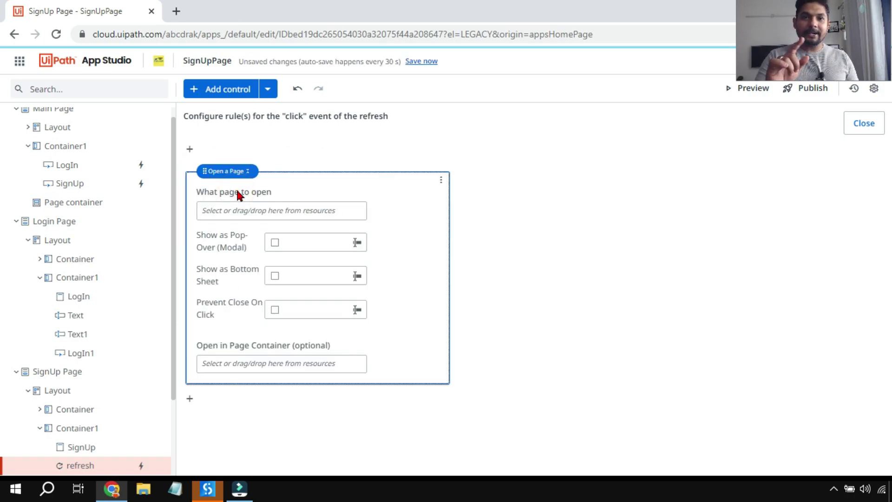
click(272, 211)
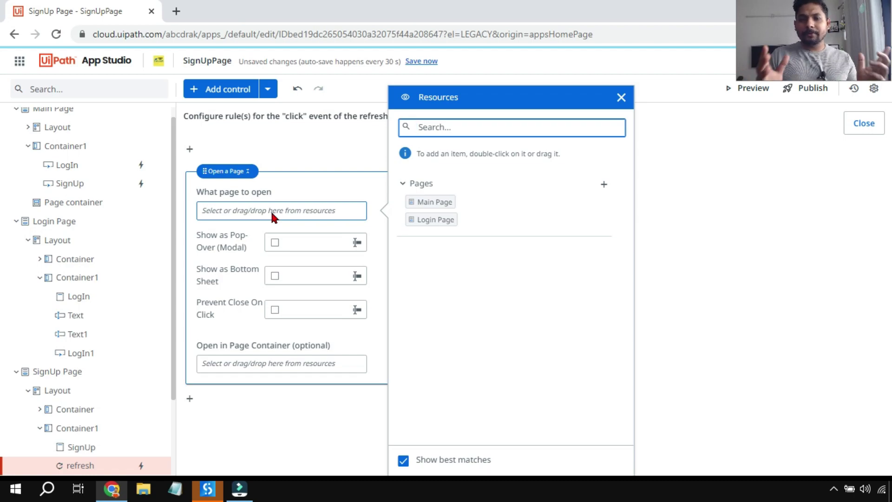
double_click(435, 202)
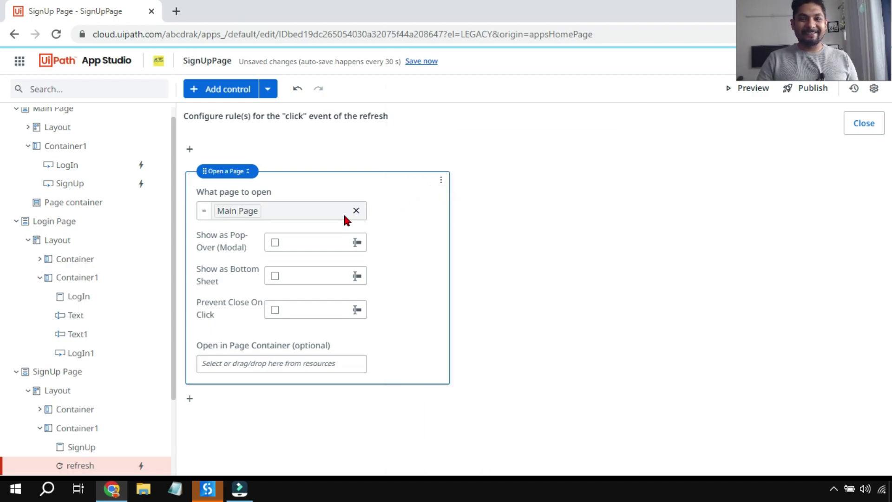
click(356, 210)
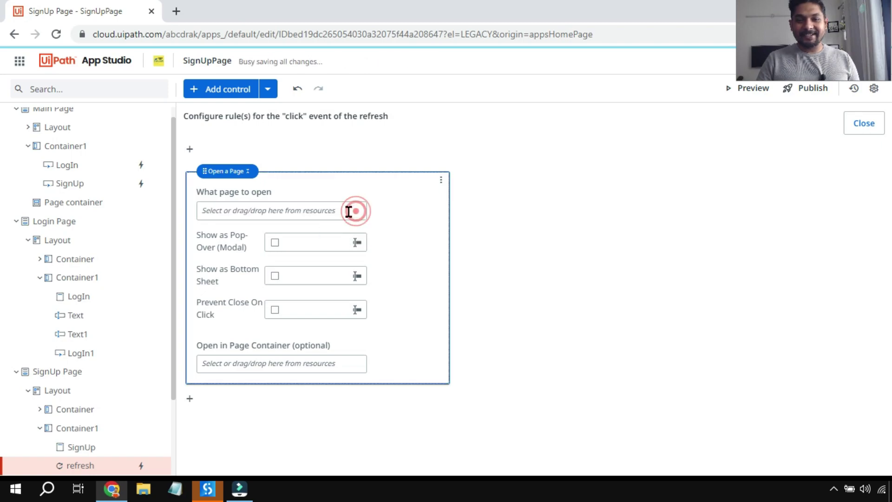
click(317, 210)
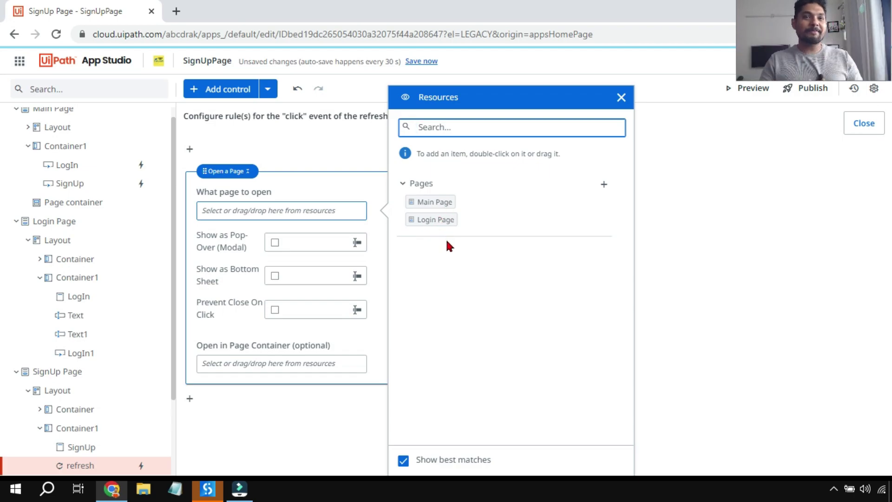
double_click(441, 212)
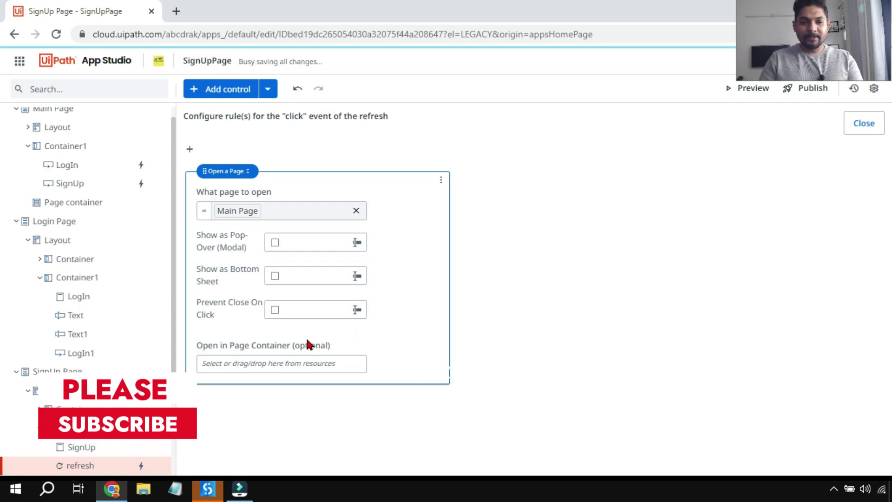
click(258, 364)
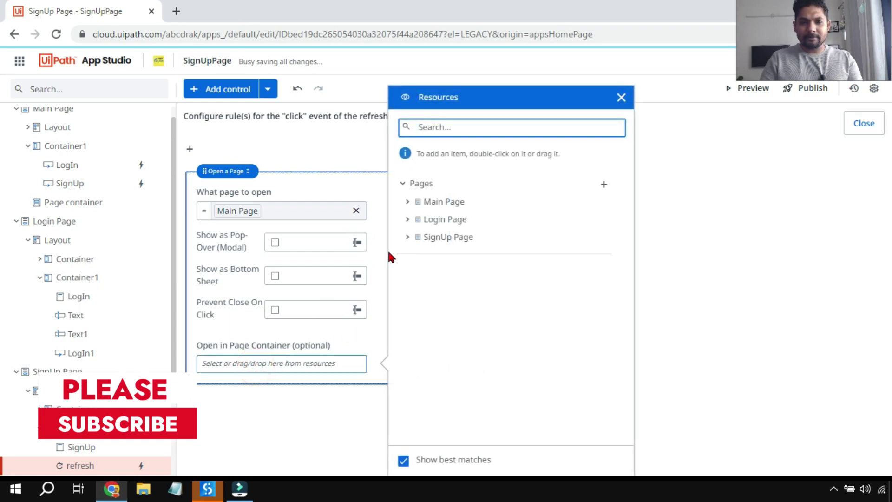
click(621, 98)
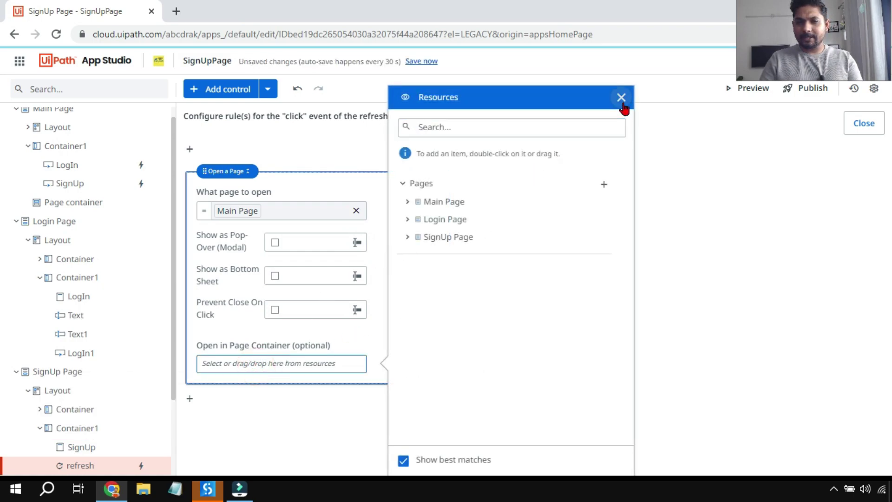
Close the rule editor and launch the app preview
click(873, 123)
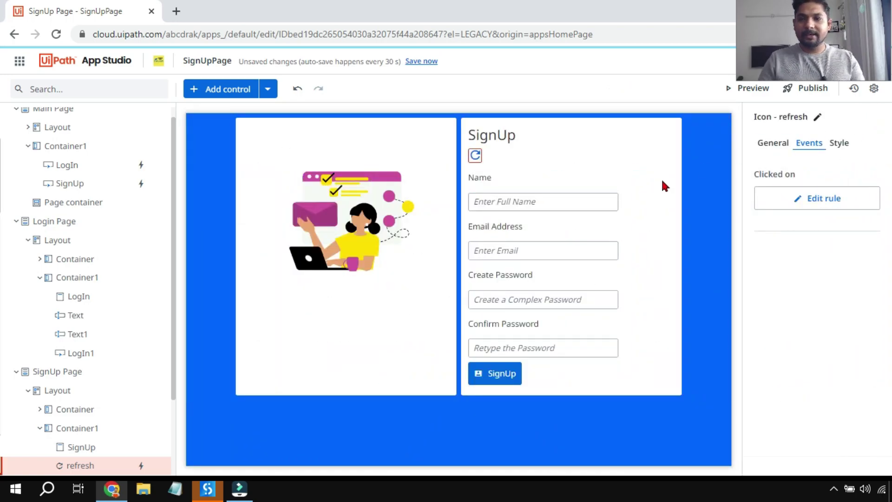
click(754, 89)
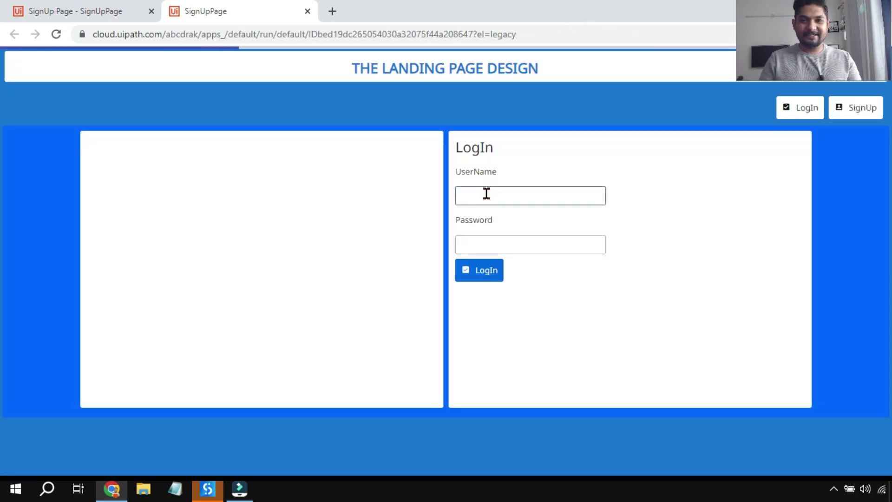
In preview, open SignUp, use the refresh icon to reach LogIn, then reopen SignUp
click(867, 107)
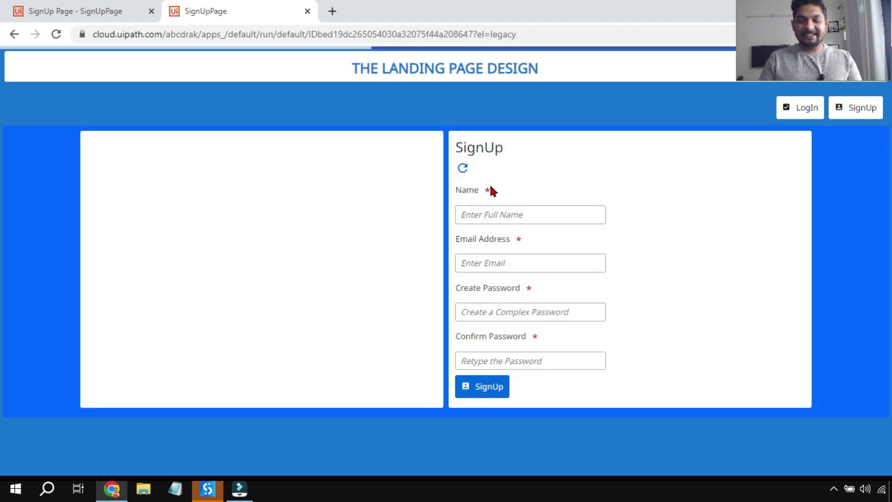
click(463, 168)
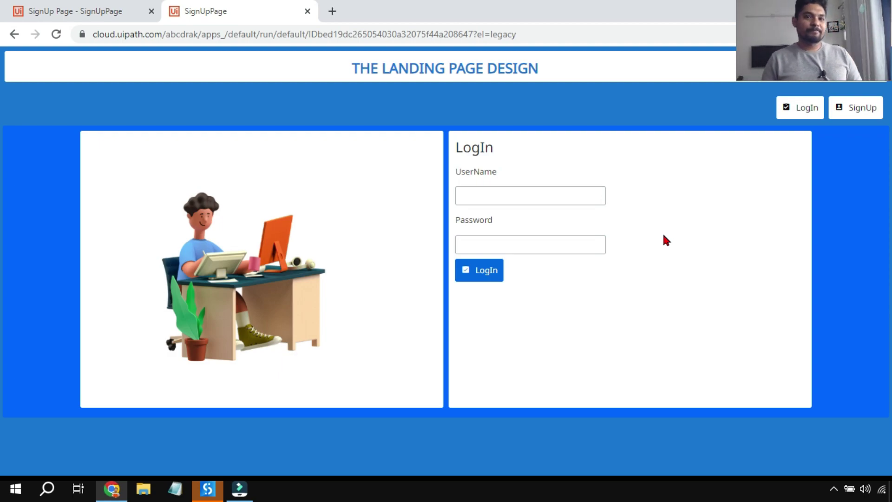
click(856, 107)
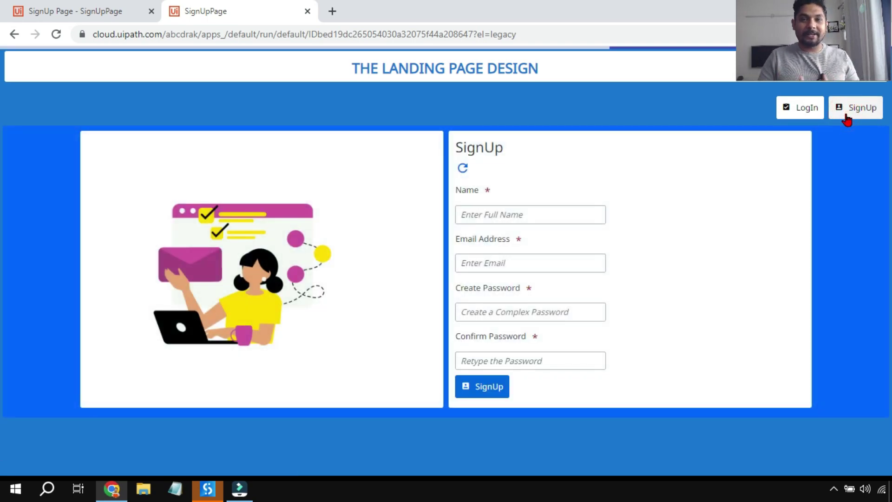